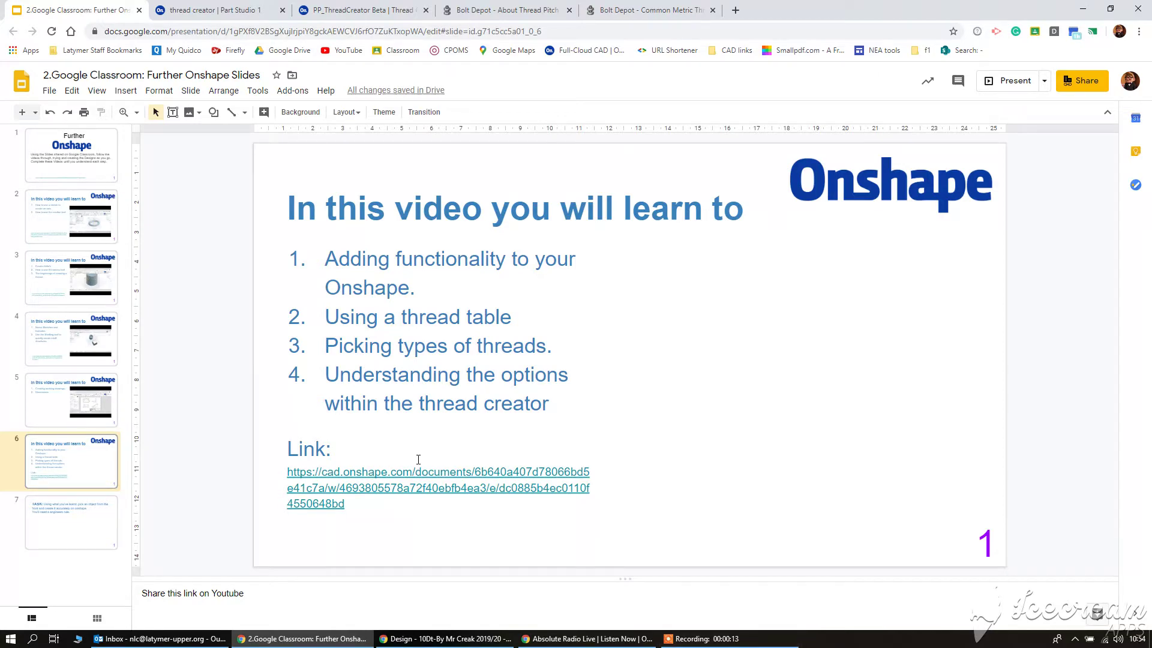
# - Browse the ThreadCreator Beta document's Camera Lid and External examples and its custom features
pyautogui.click(367, 10)
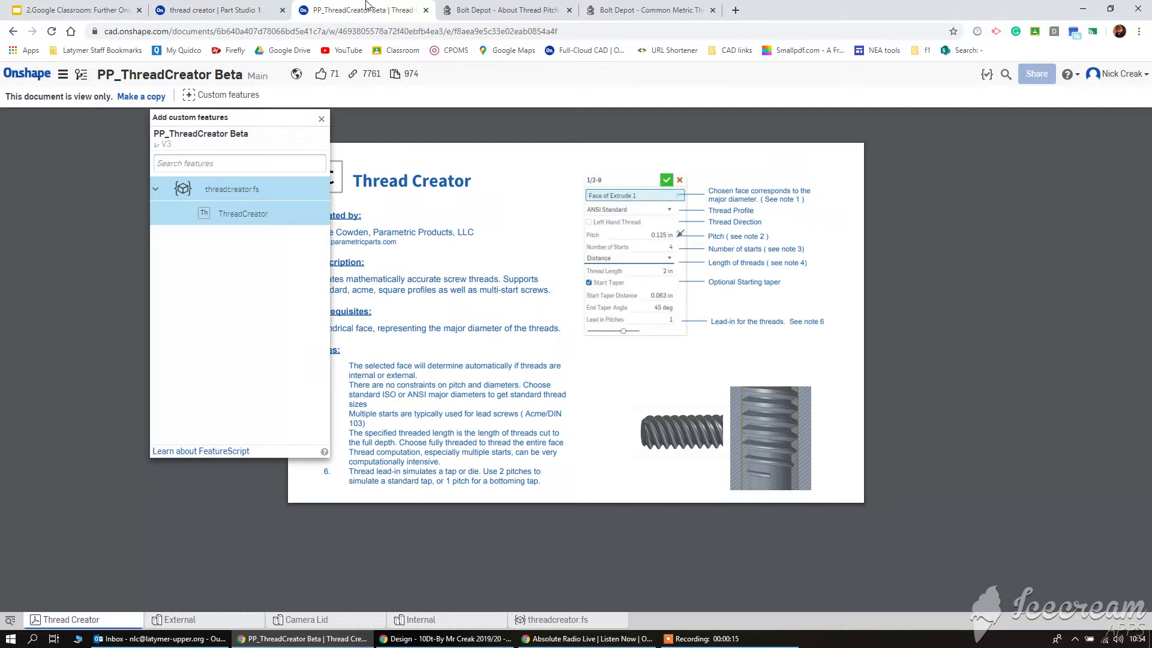
pyautogui.click(320, 122)
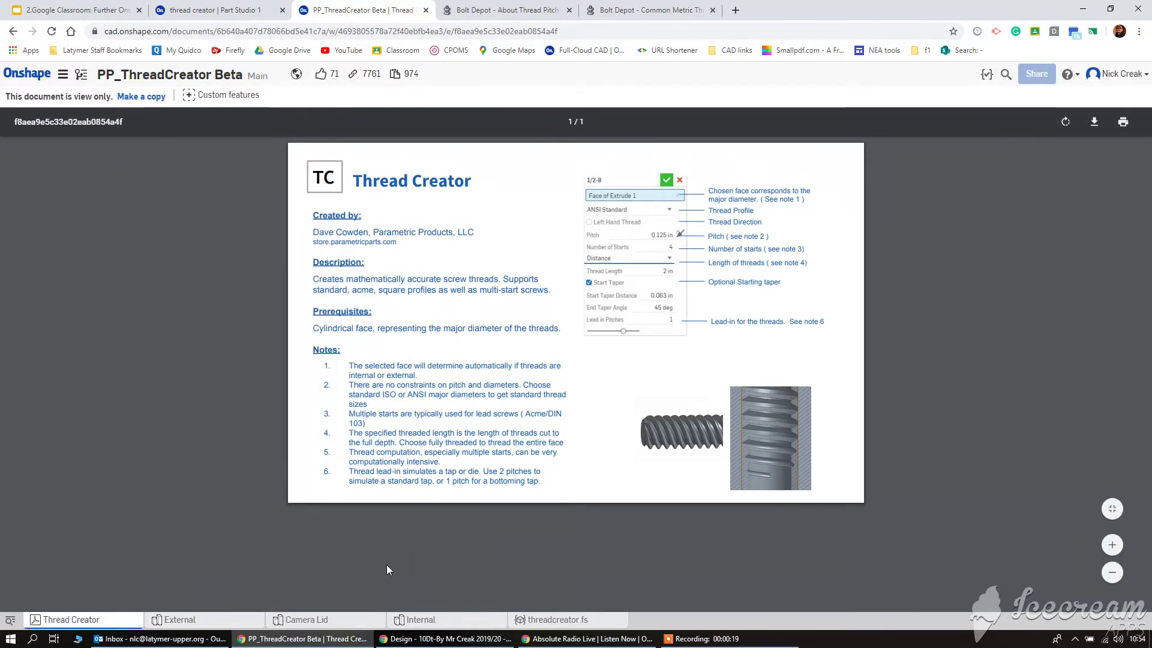
pyautogui.click(324, 619)
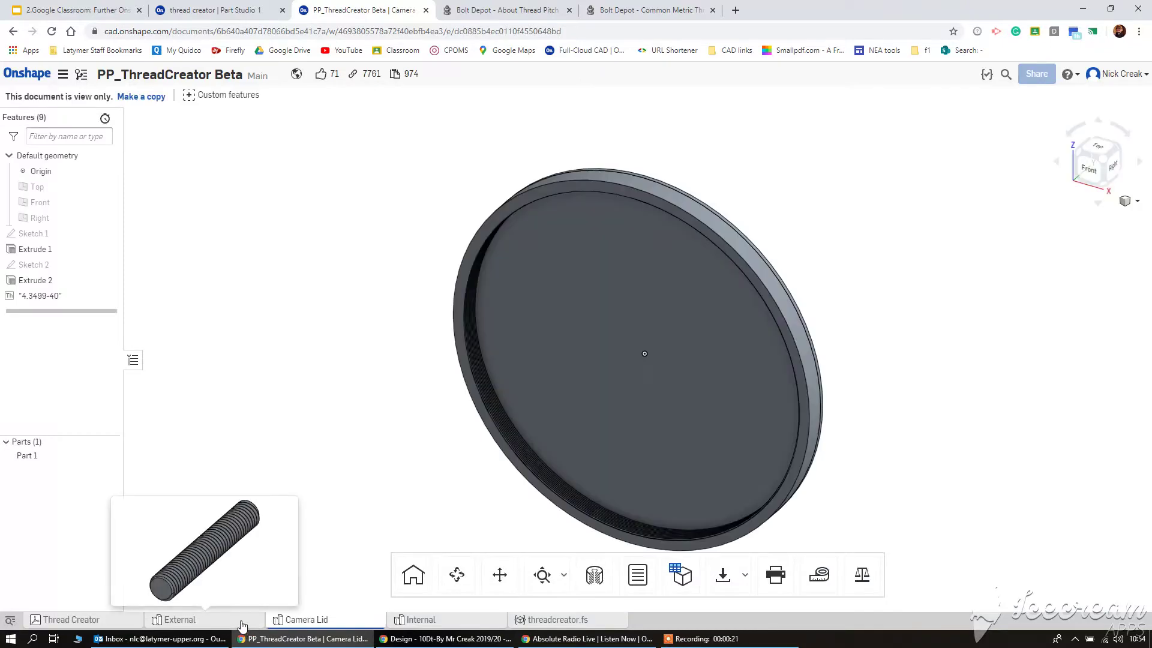
pyautogui.click(241, 622)
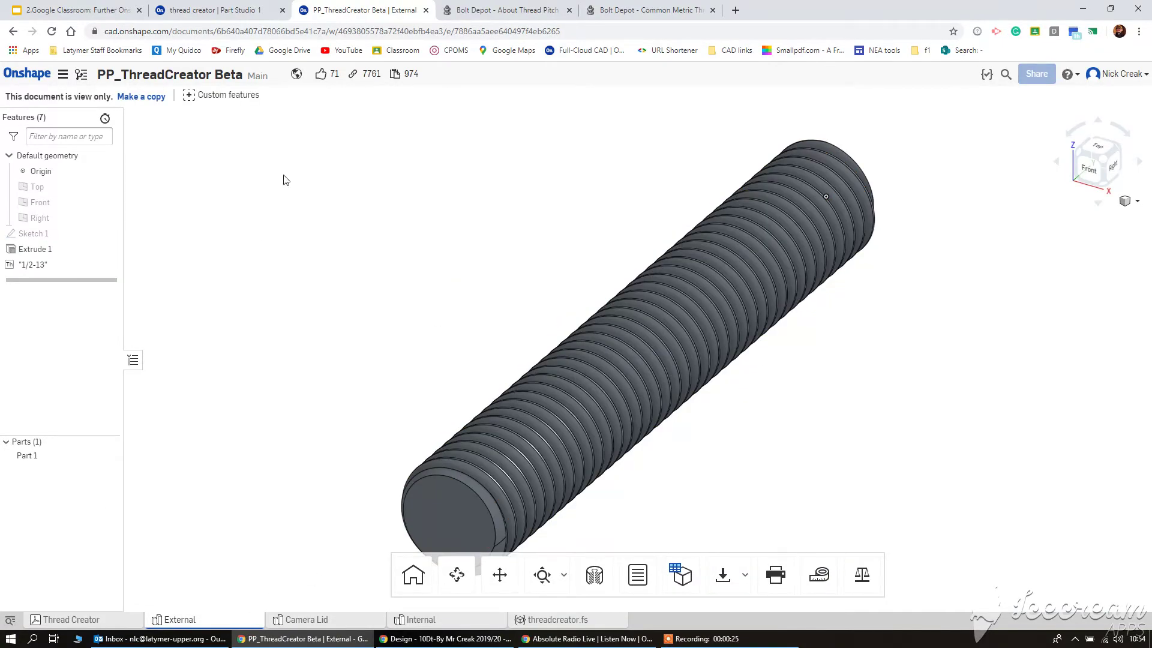
pyautogui.click(223, 97)
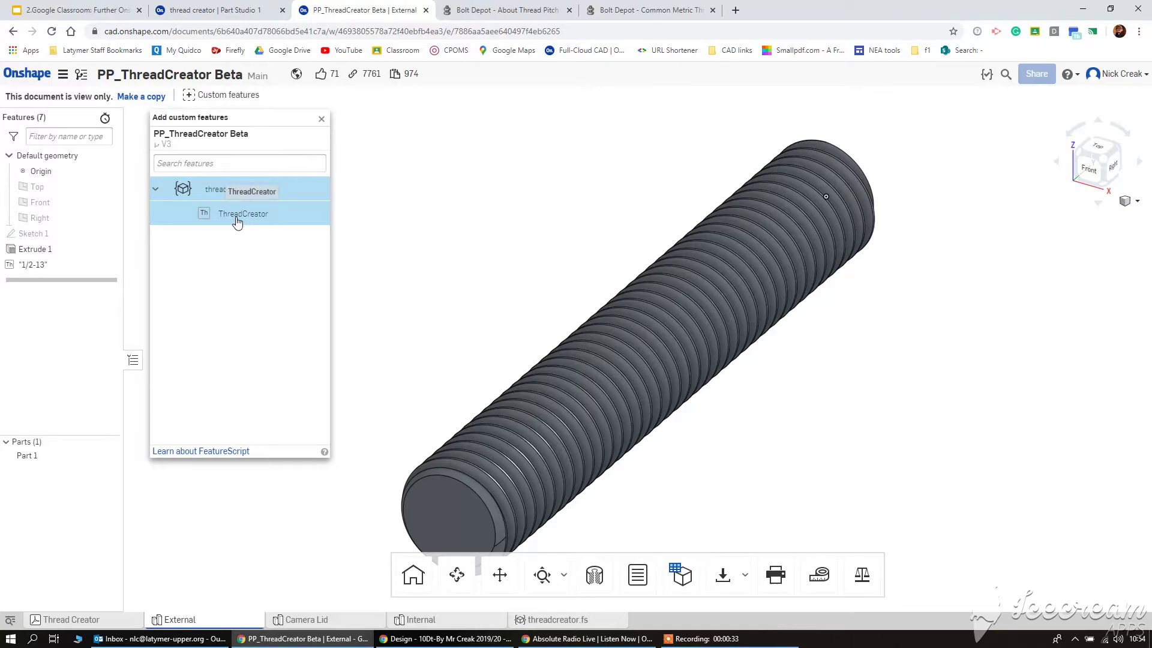
pyautogui.click(196, 8)
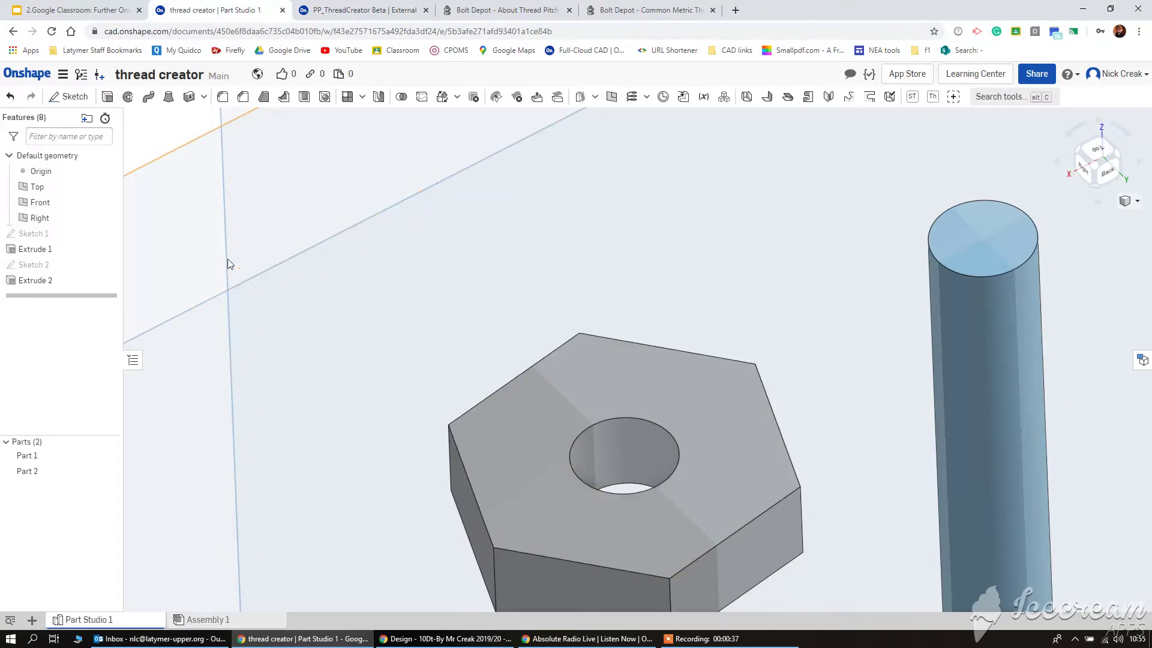
pyautogui.scroll(-2, 427, 315)
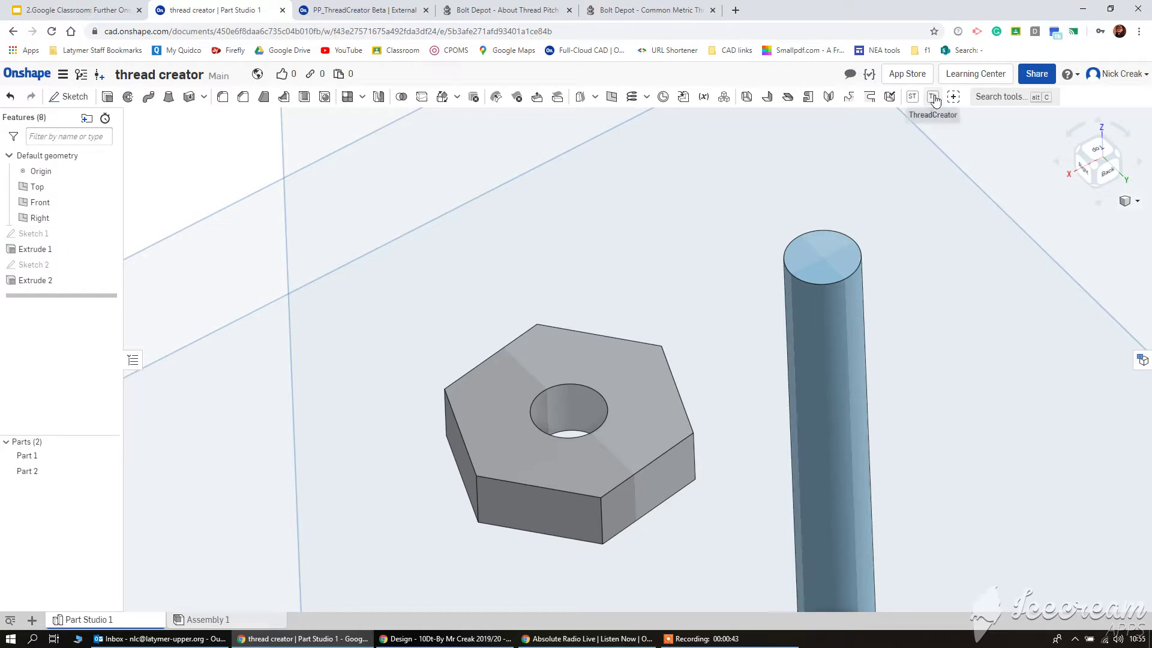
pyautogui.moveTo(585, 326); pyautogui.dragTo(696, 325, button='right')
pyautogui.moveTo(444, 454); pyautogui.dragTo(822, 365, button='right')
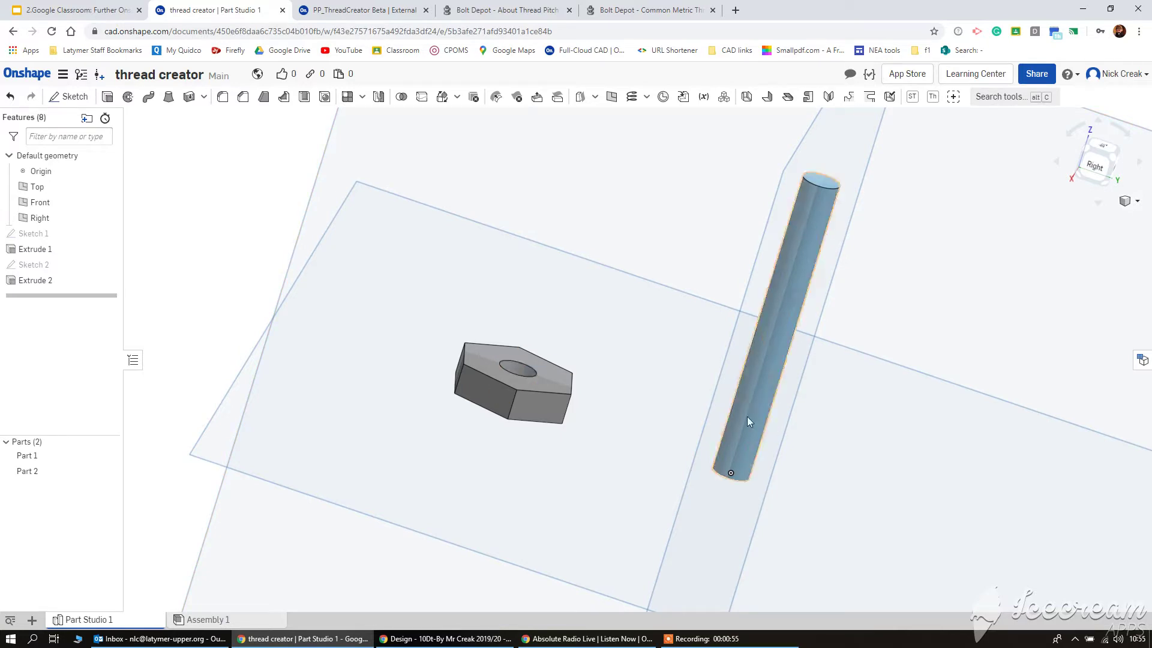
pyautogui.click(619, 10)
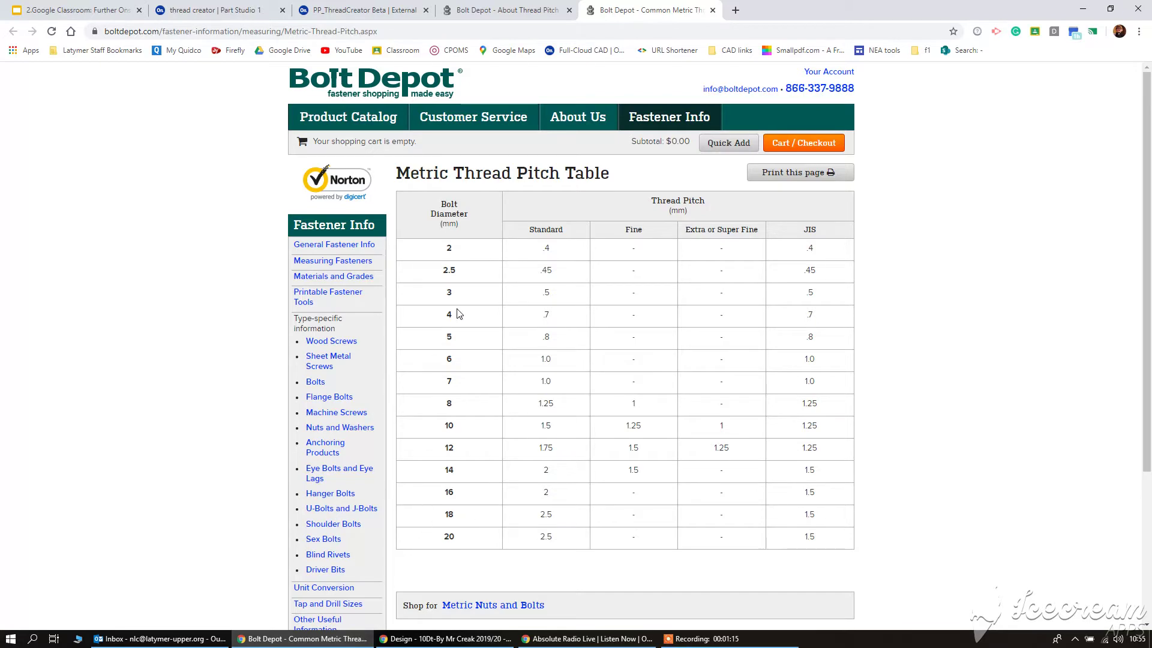
pyautogui.click(490, 352)
pyautogui.click(204, 10)
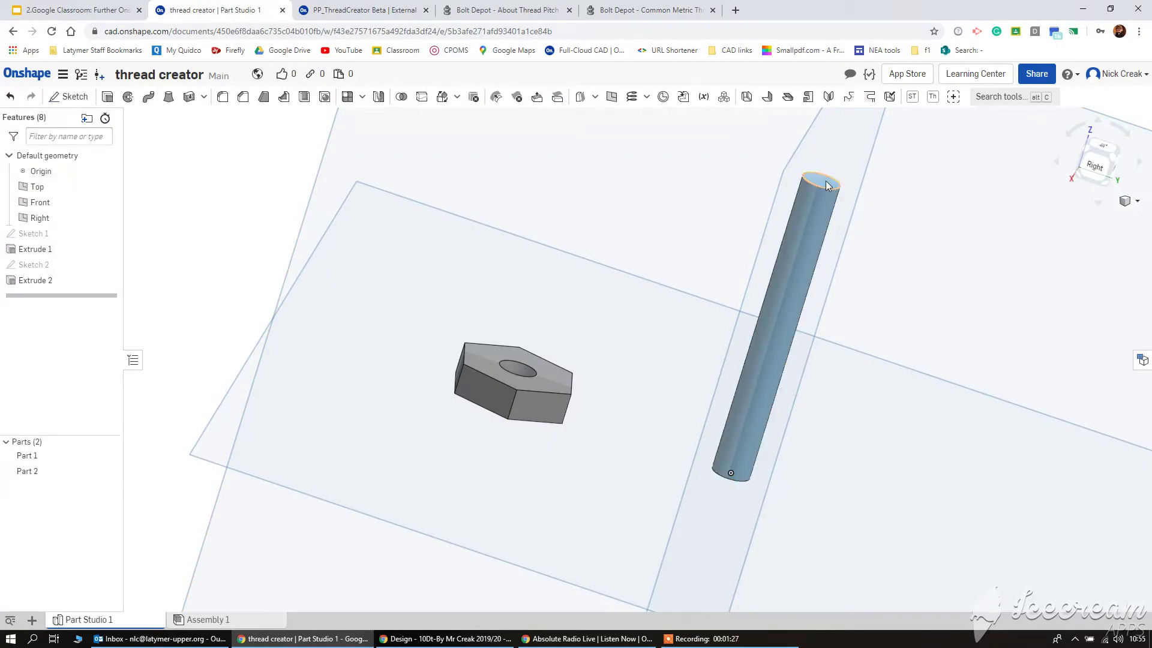
# - Start a ThreadCreator feature on the cylinder face and set its Thread Profile to ISO Standard
pyautogui.moveTo(532, 317); pyautogui.dragTo(534, 366, button='right')
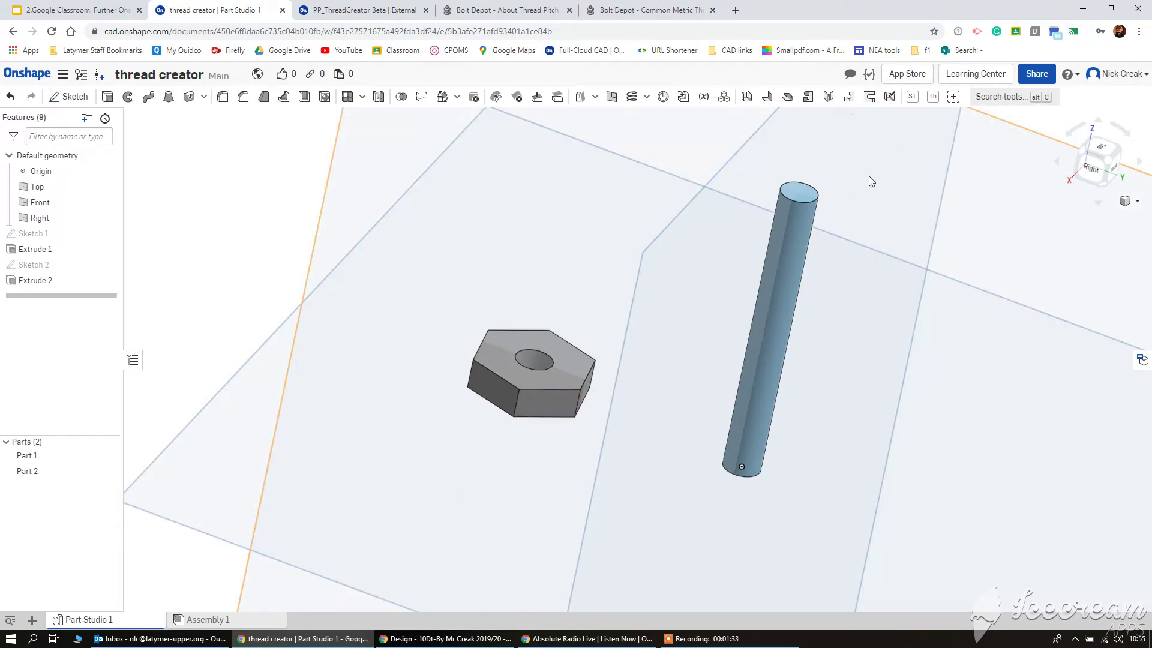
pyautogui.click(988, 100)
pyautogui.write('thre')
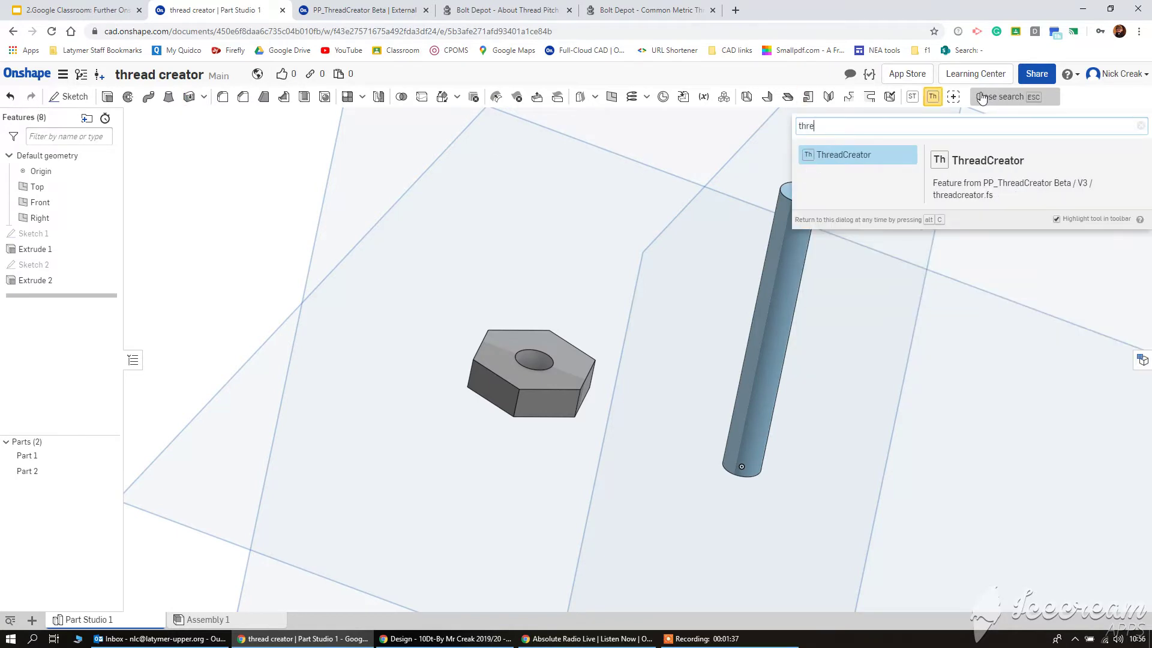
pyautogui.click(879, 158)
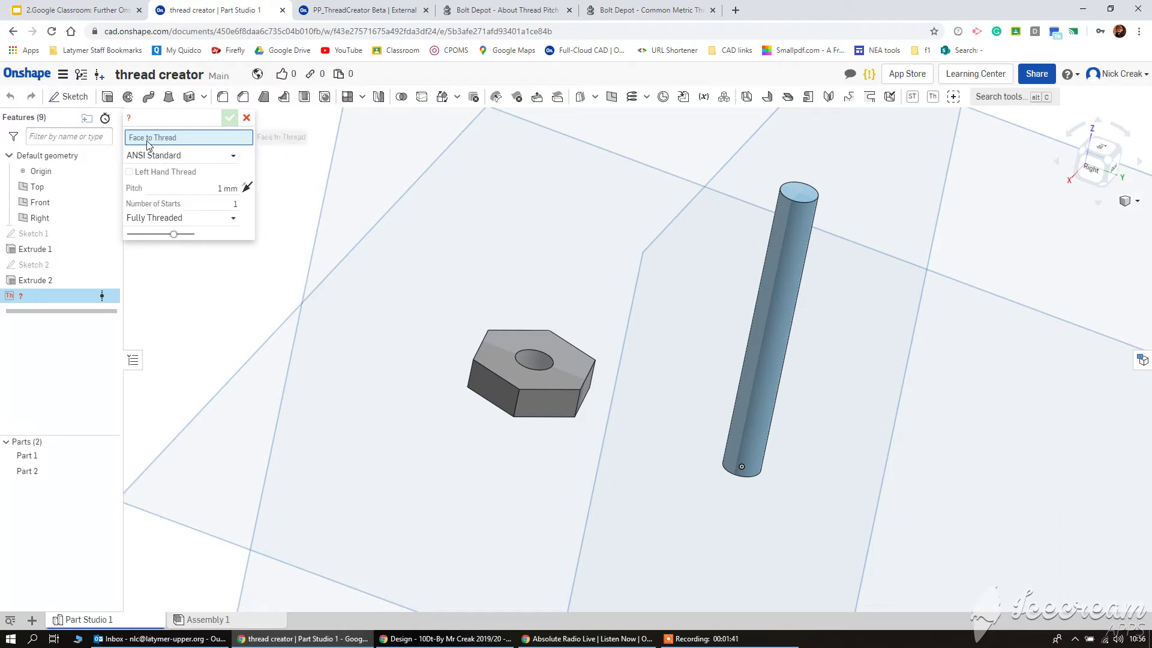
pyautogui.click(761, 345)
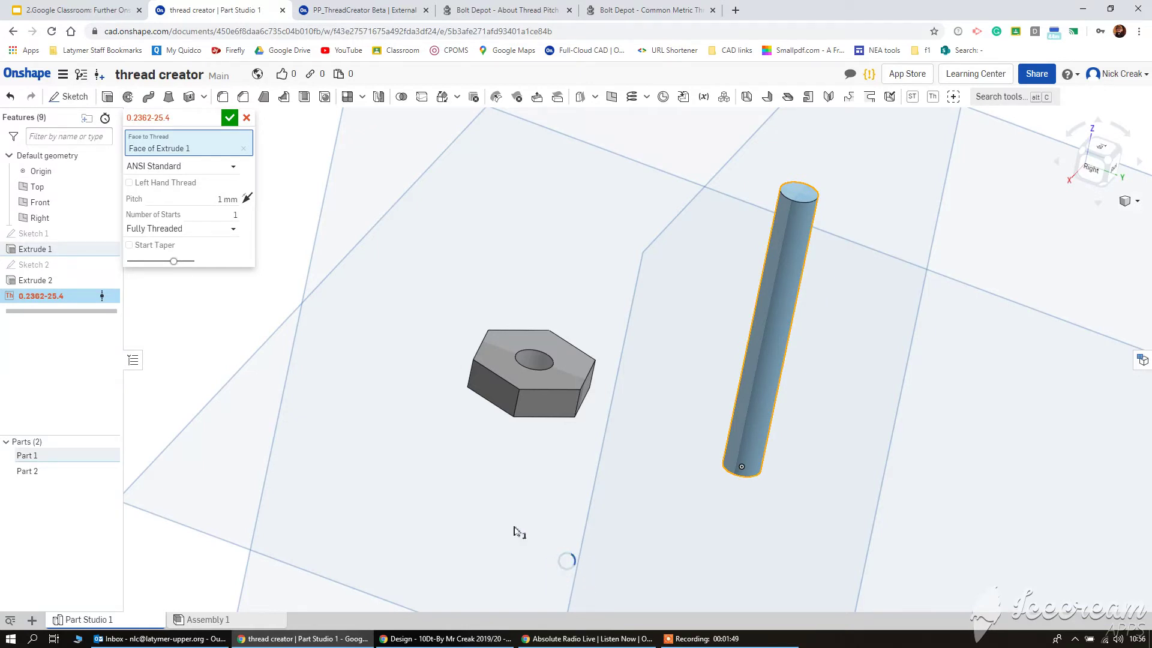
pyautogui.click(223, 171)
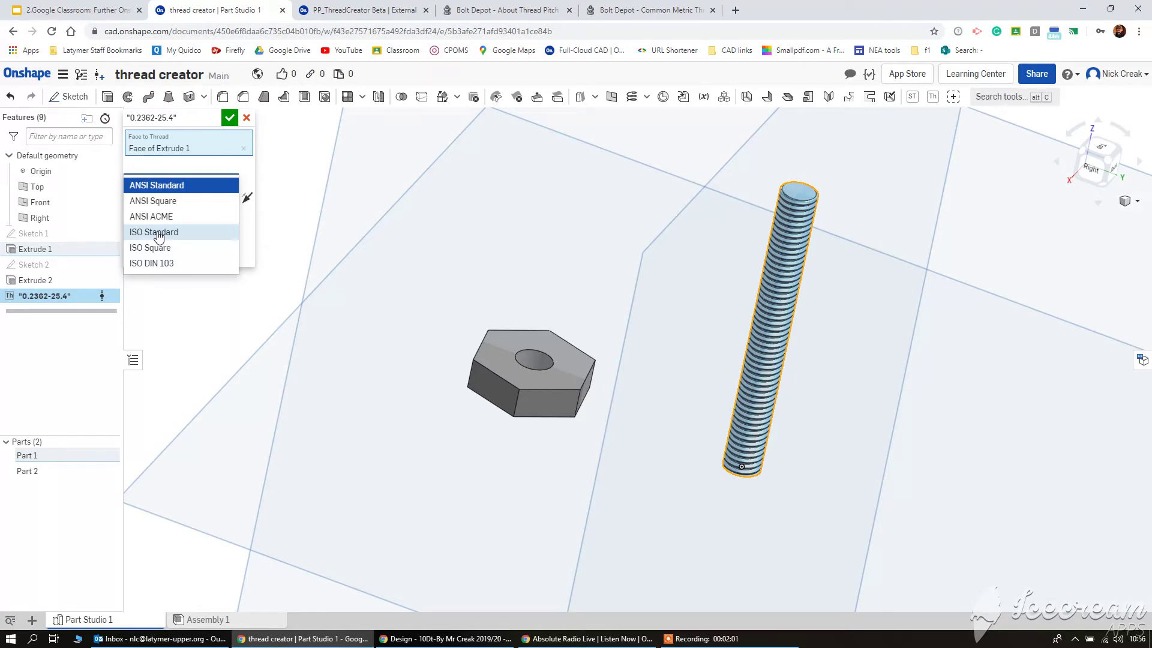
pyautogui.click(153, 233)
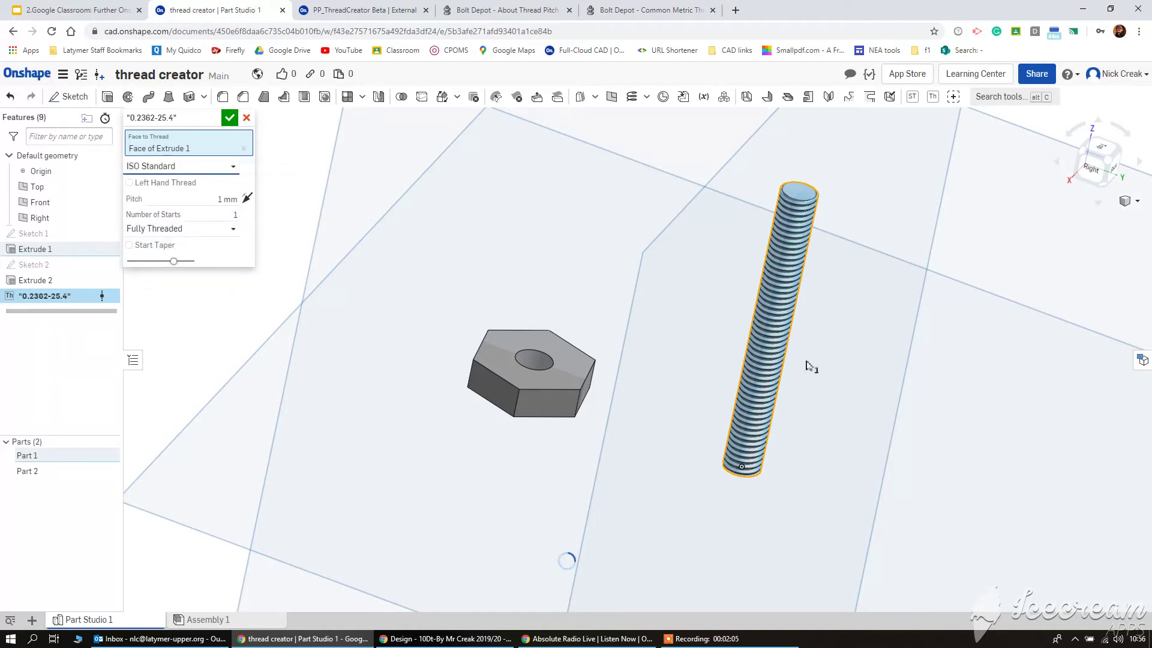
# - Make the rod thread run a set distance of 25 mm
pyautogui.click(185, 230)
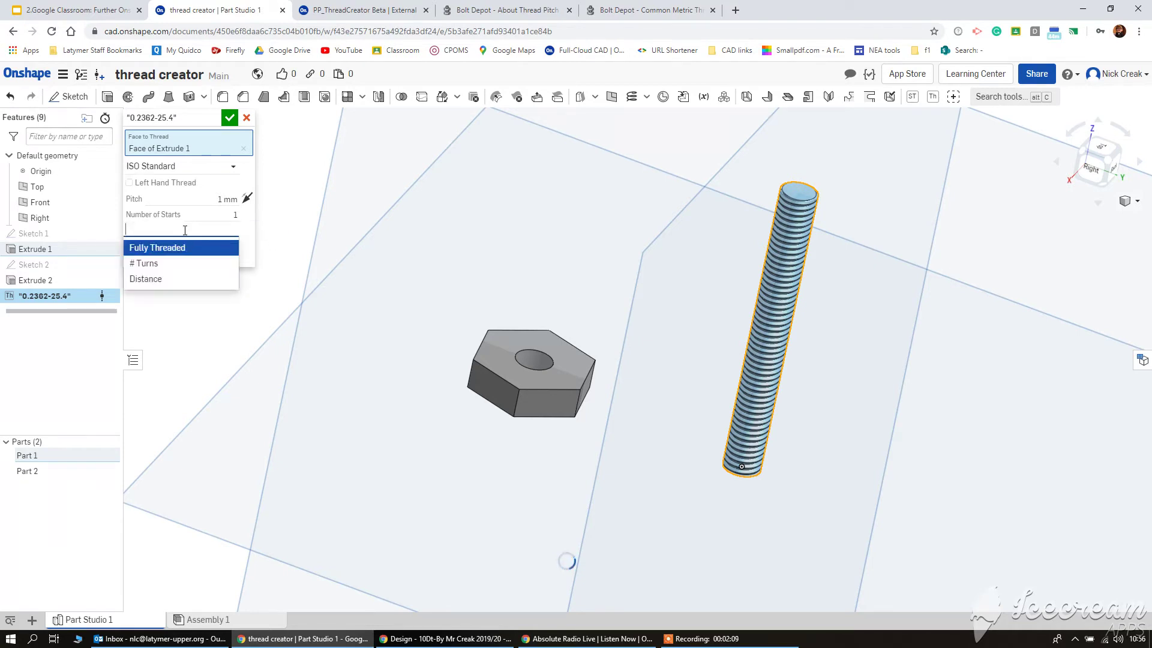
pyautogui.click(151, 279)
pyautogui.click(224, 247)
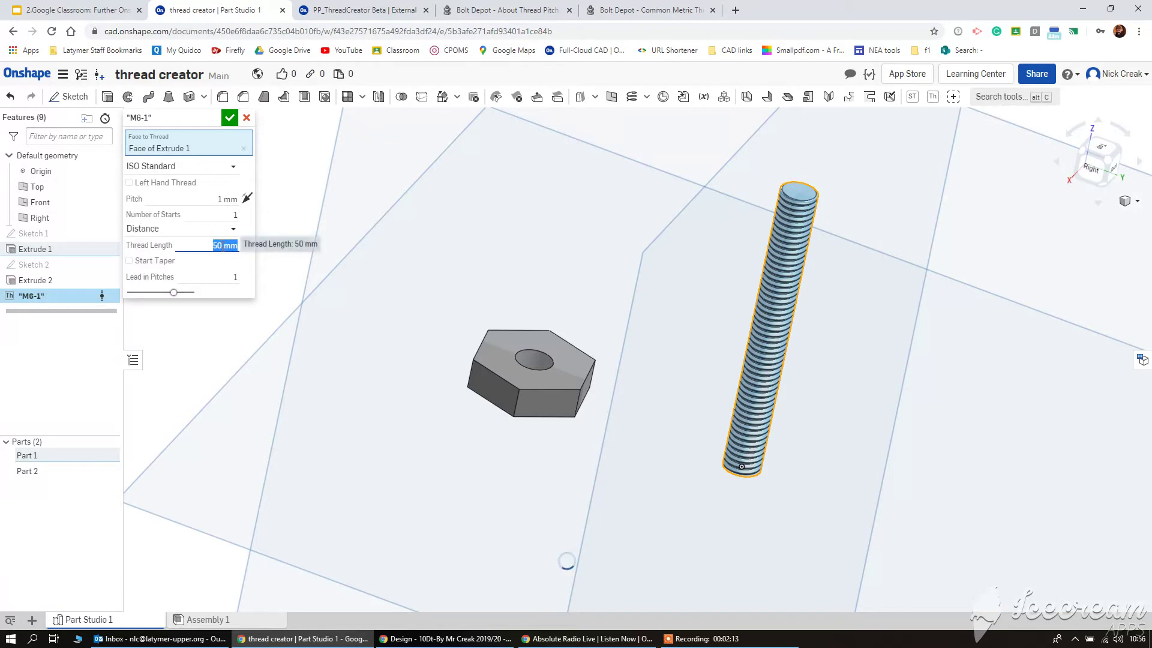
pyautogui.write('25')
pyautogui.press('Return')
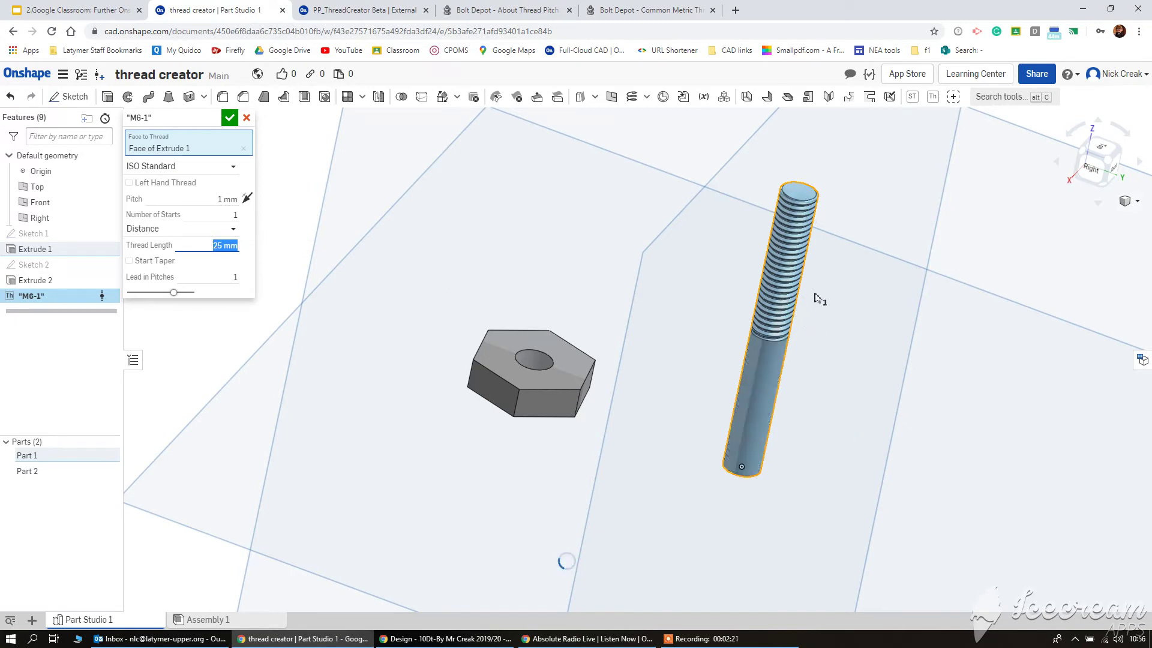
# - View the rod from the Right side and add a 45° Start Taper to the thread
pyautogui.moveTo(828, 406); pyautogui.dragTo(1104, 122, button='right')
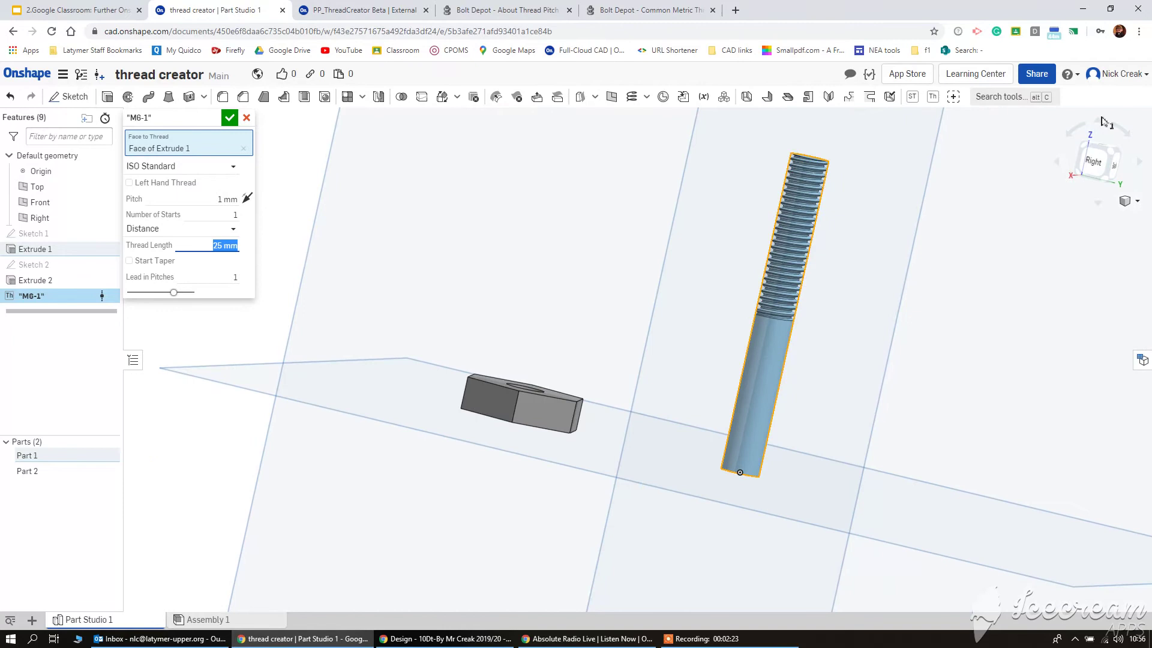
pyautogui.click(1095, 162)
pyautogui.scroll(5, 658, 219)
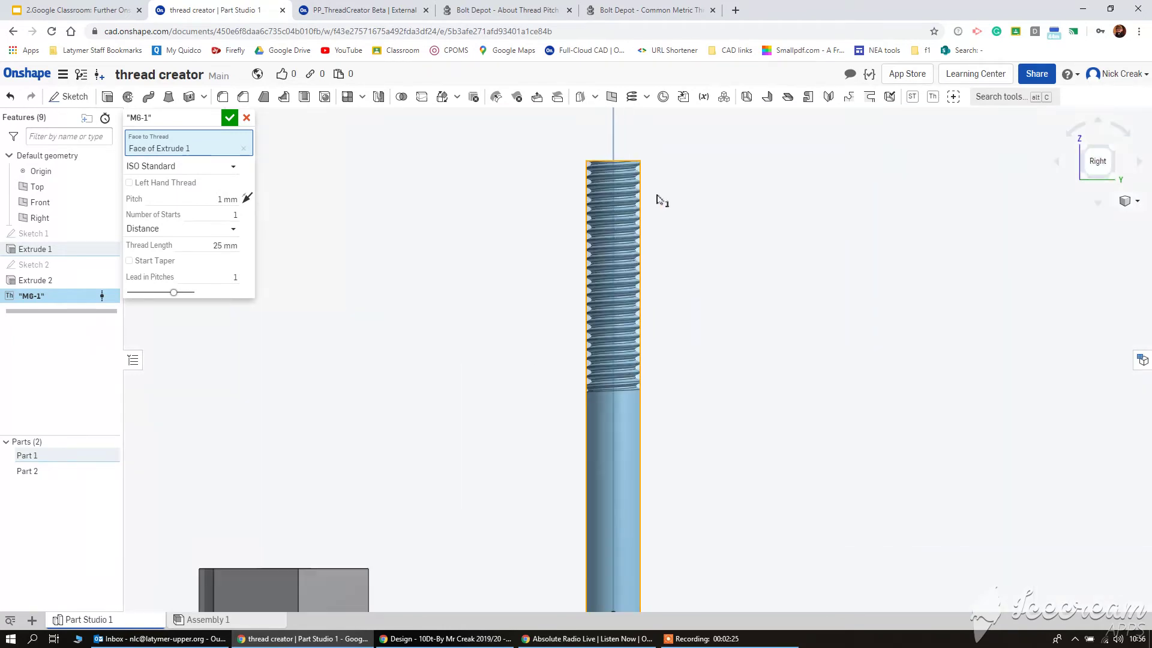
pyautogui.scroll(3, 654, 219)
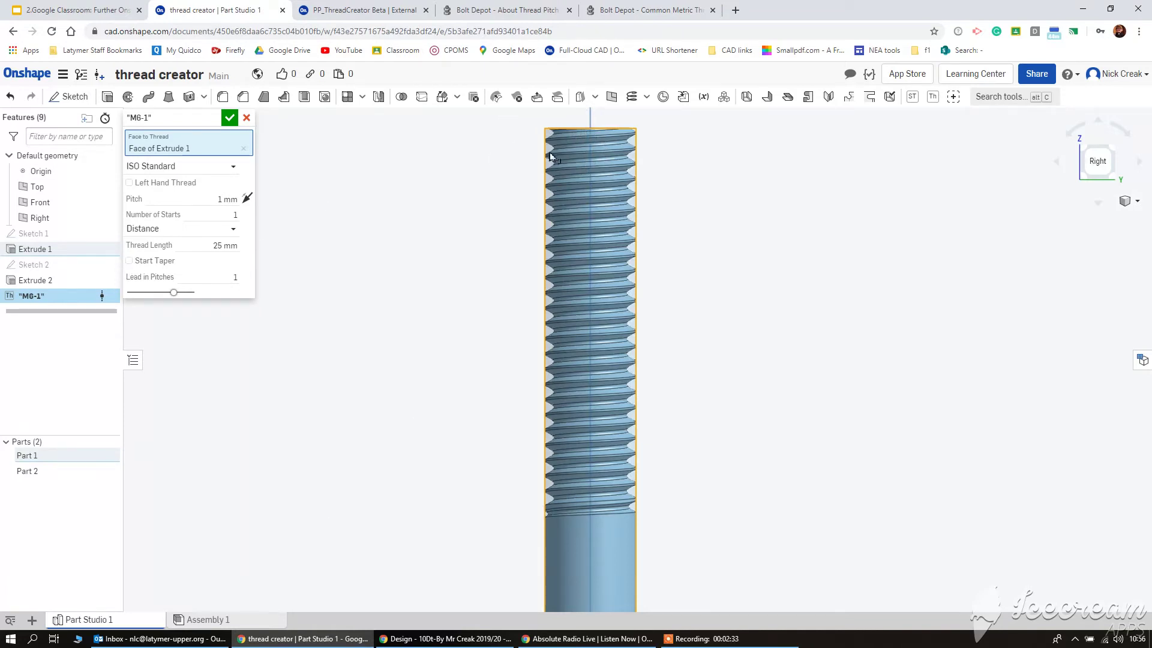
pyautogui.click(129, 261)
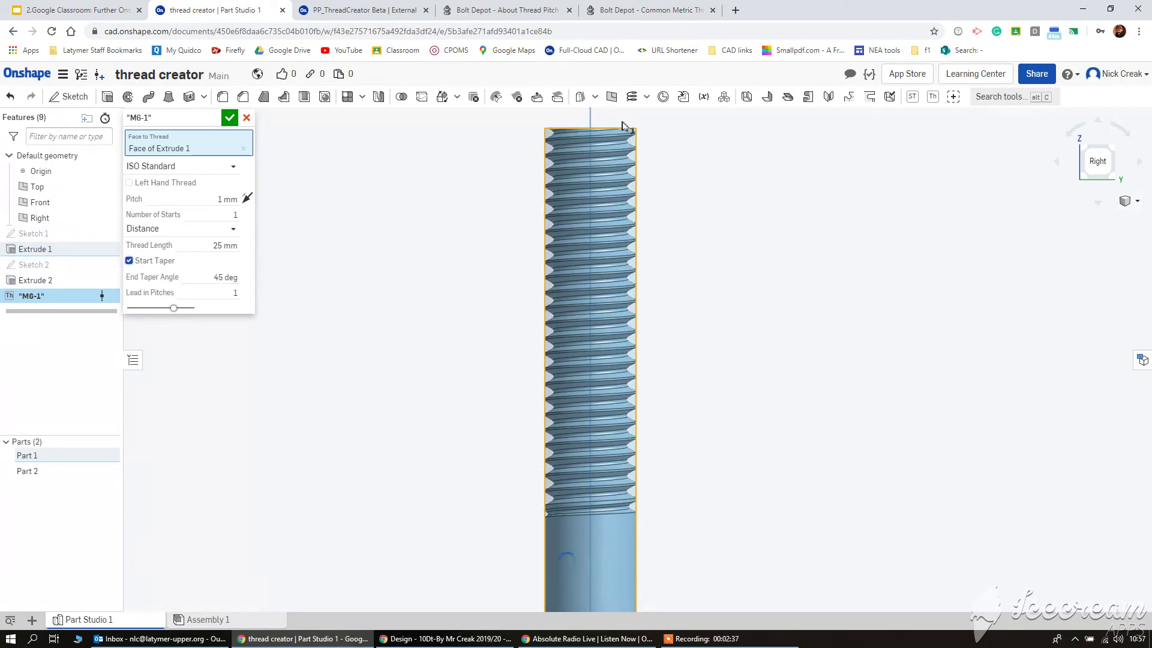
pyautogui.scroll(-2, 676, 476)
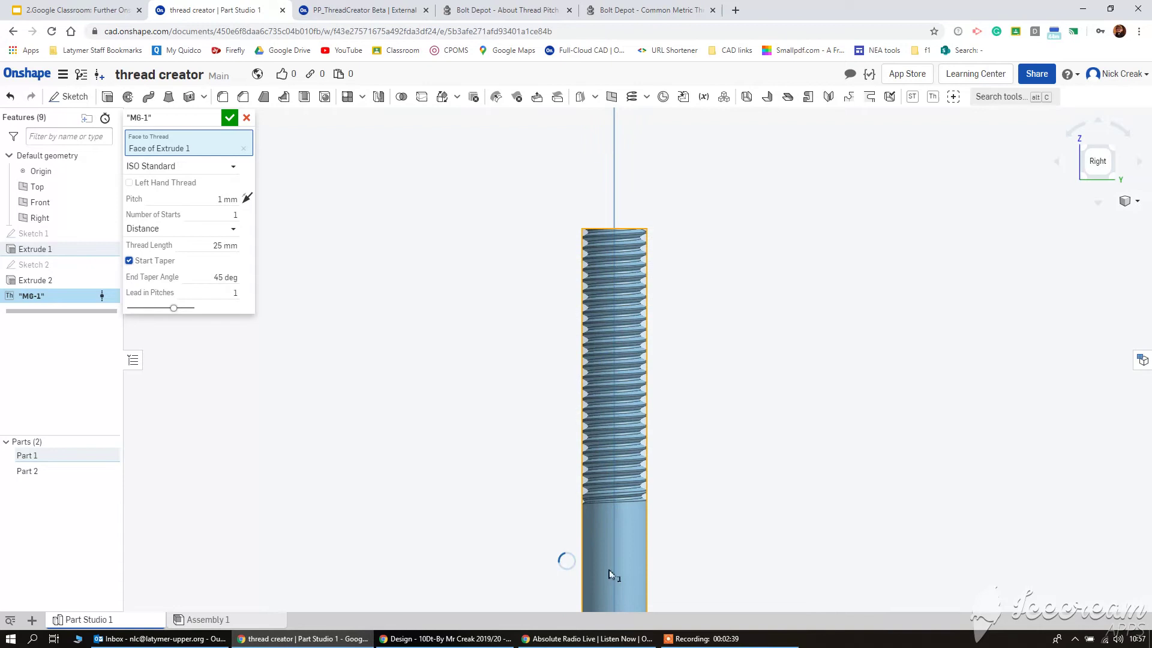
pyautogui.scroll(-1, 584, 561)
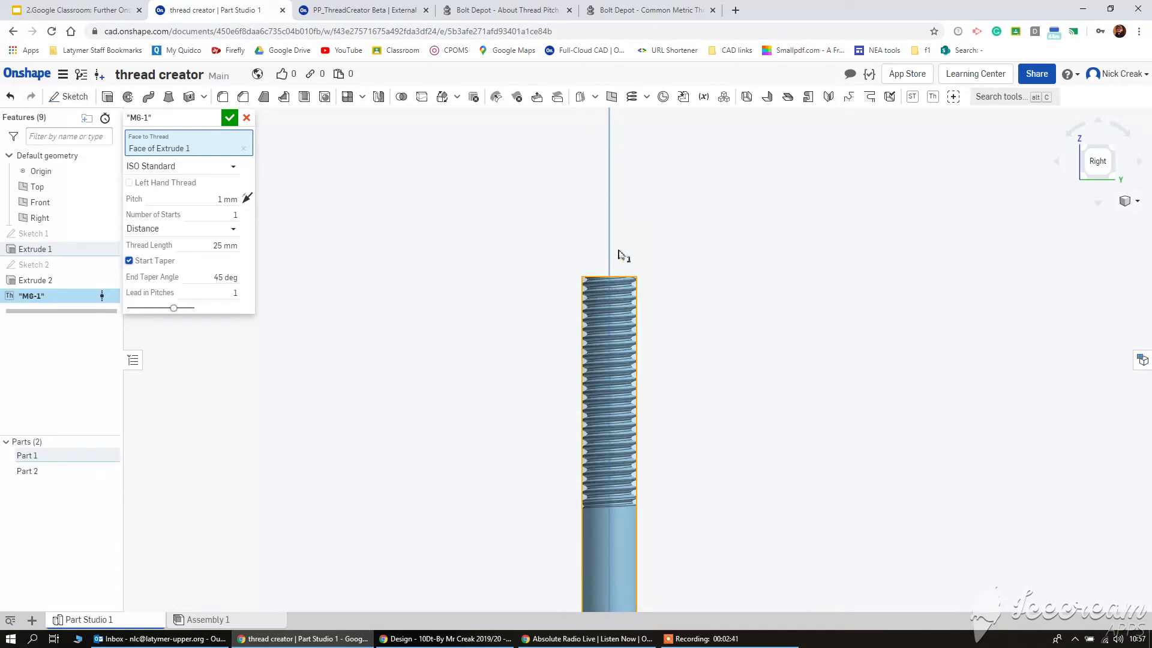
pyautogui.scroll(-1, 552, 418)
pyautogui.scroll(-1, 545, 394)
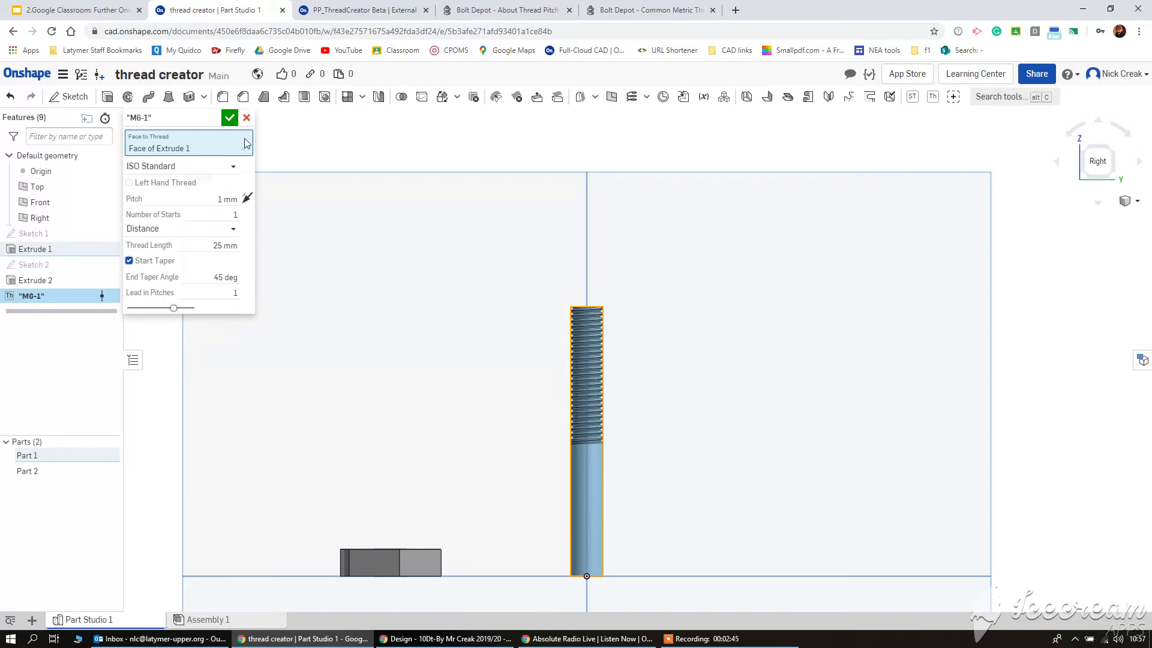
# - Accept the rod's M6-1 thread and orbit to an oblique view
pyautogui.click(229, 118)
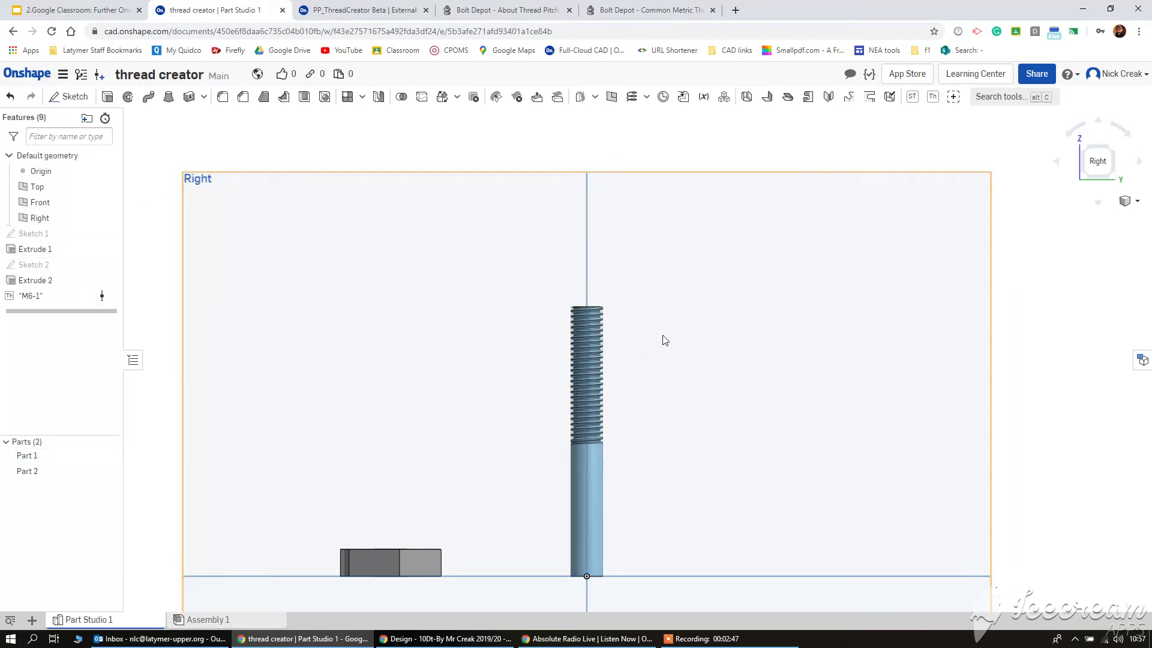
pyautogui.moveTo(664, 337); pyautogui.dragTo(406, 518, button='right')
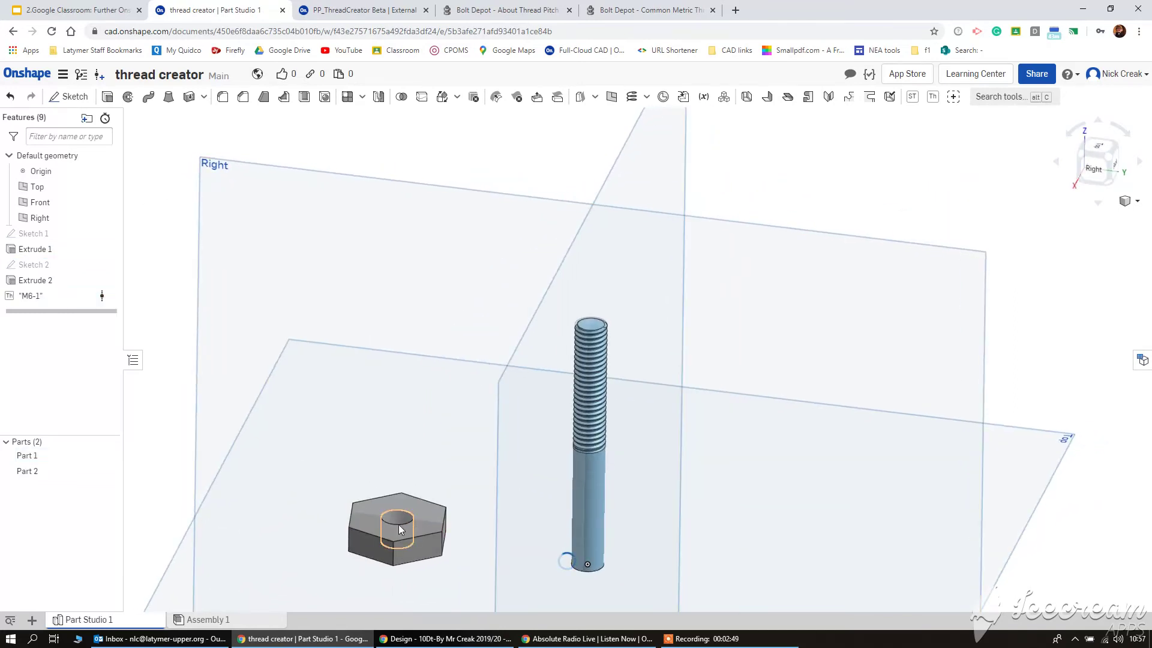
pyautogui.scroll(3, 398, 524)
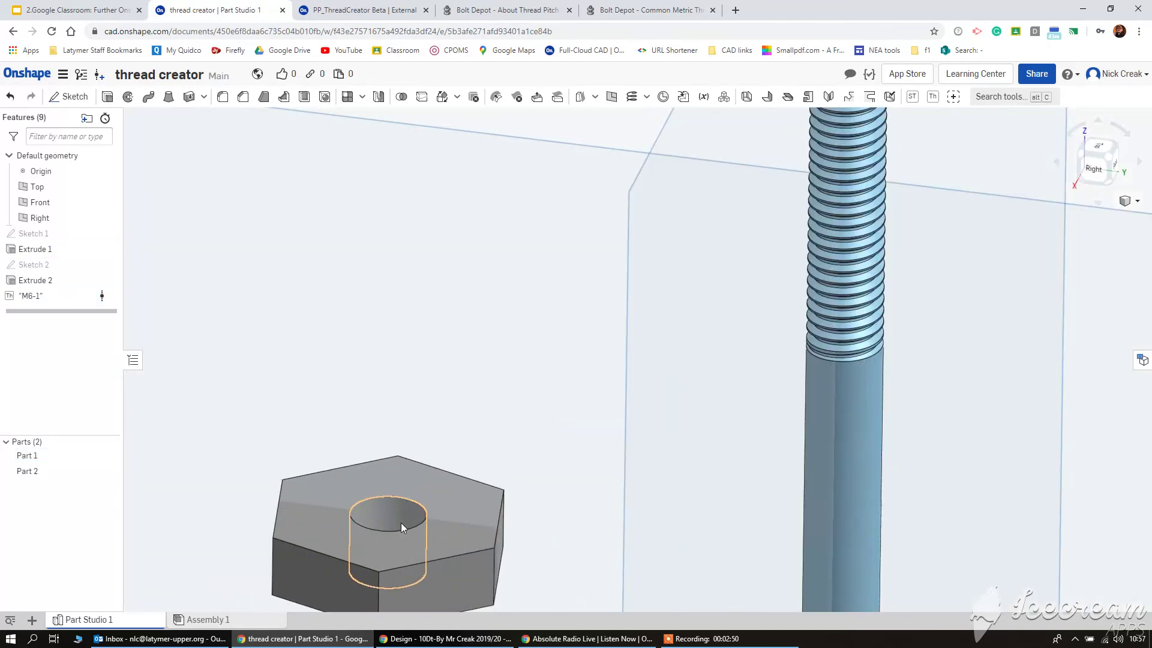
# - Add a thread on the nut's hole with ISO Standard profile and 1 mm pitch
pyautogui.click(932, 98)
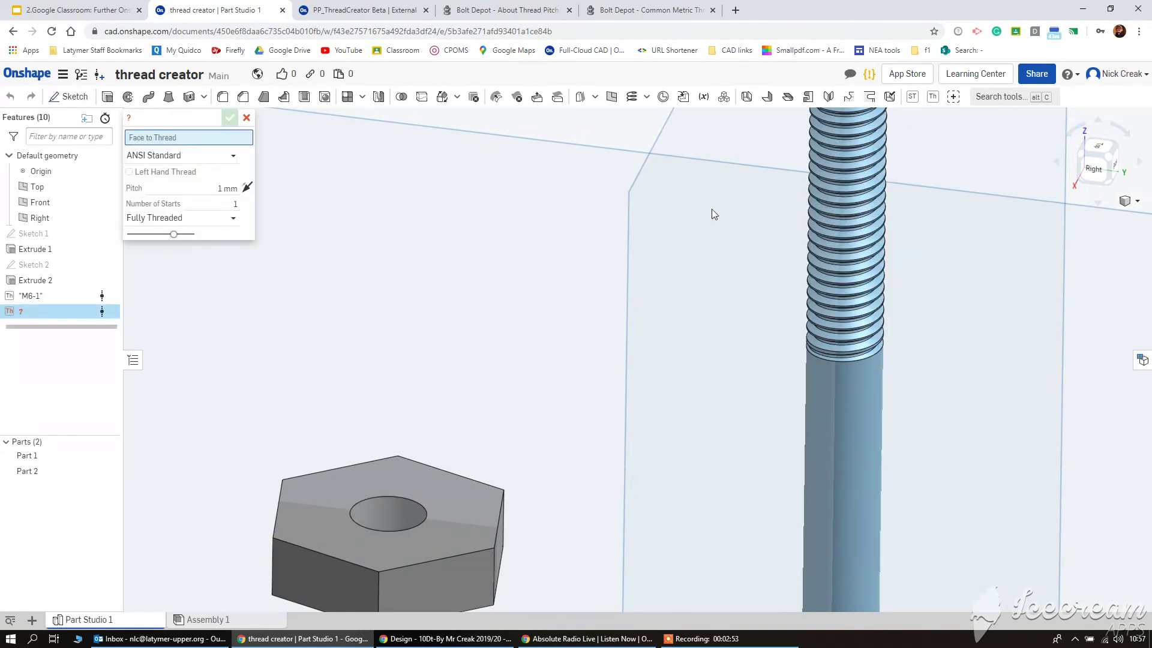
pyautogui.click(382, 514)
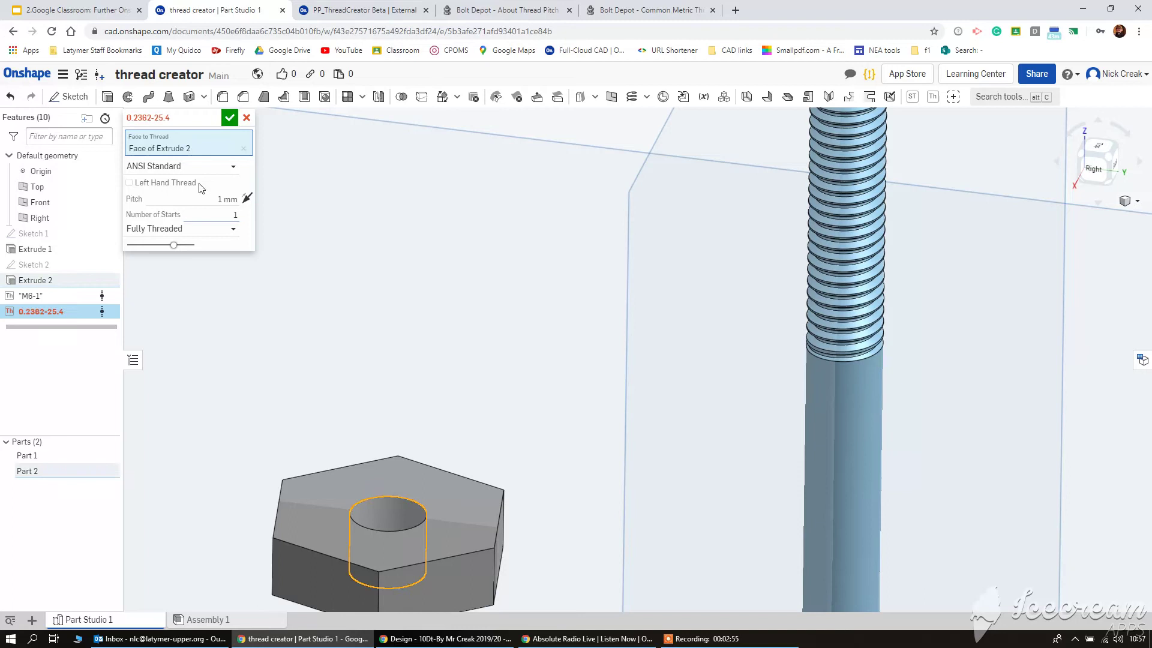
pyautogui.click(180, 166)
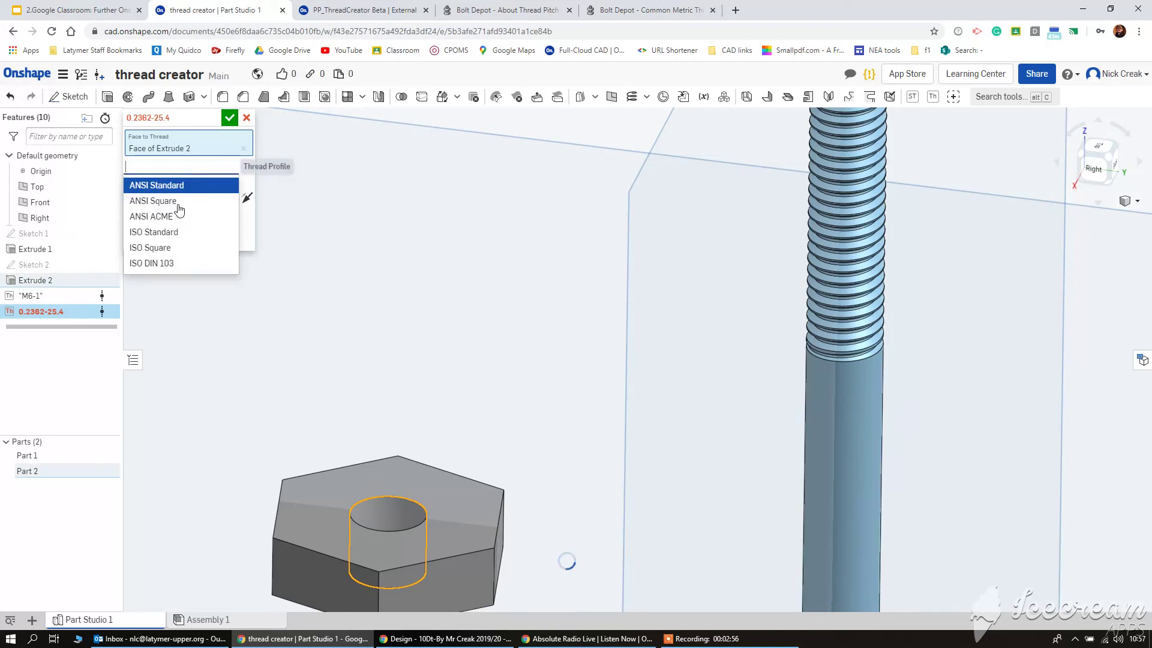
pyautogui.click(164, 236)
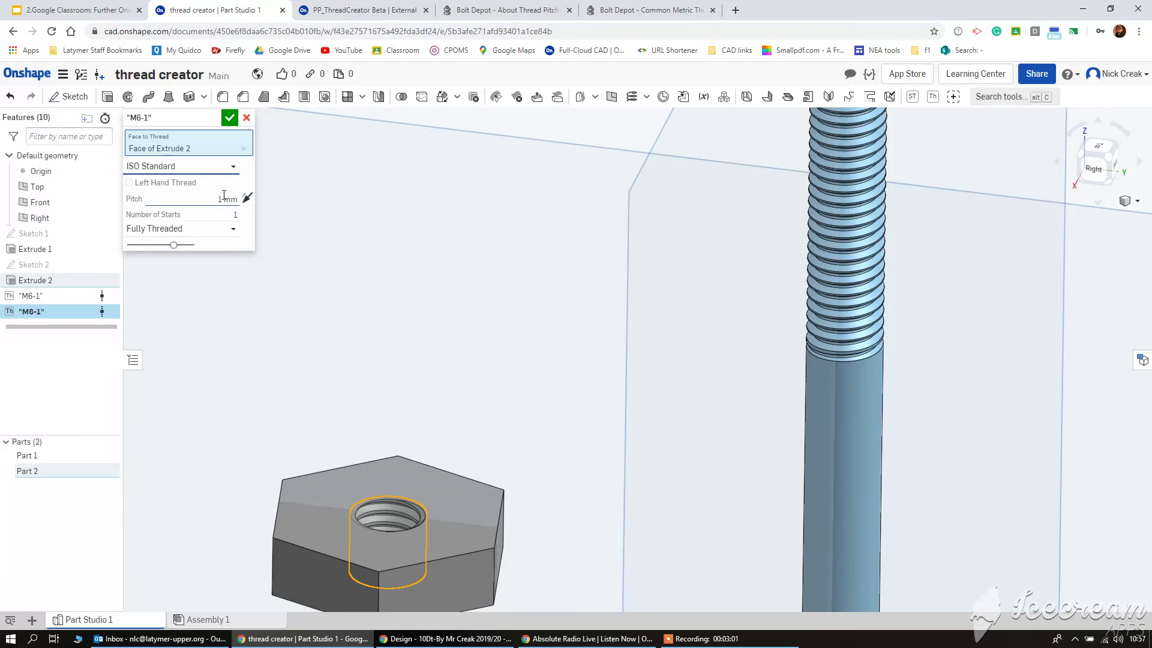
pyautogui.click(151, 198)
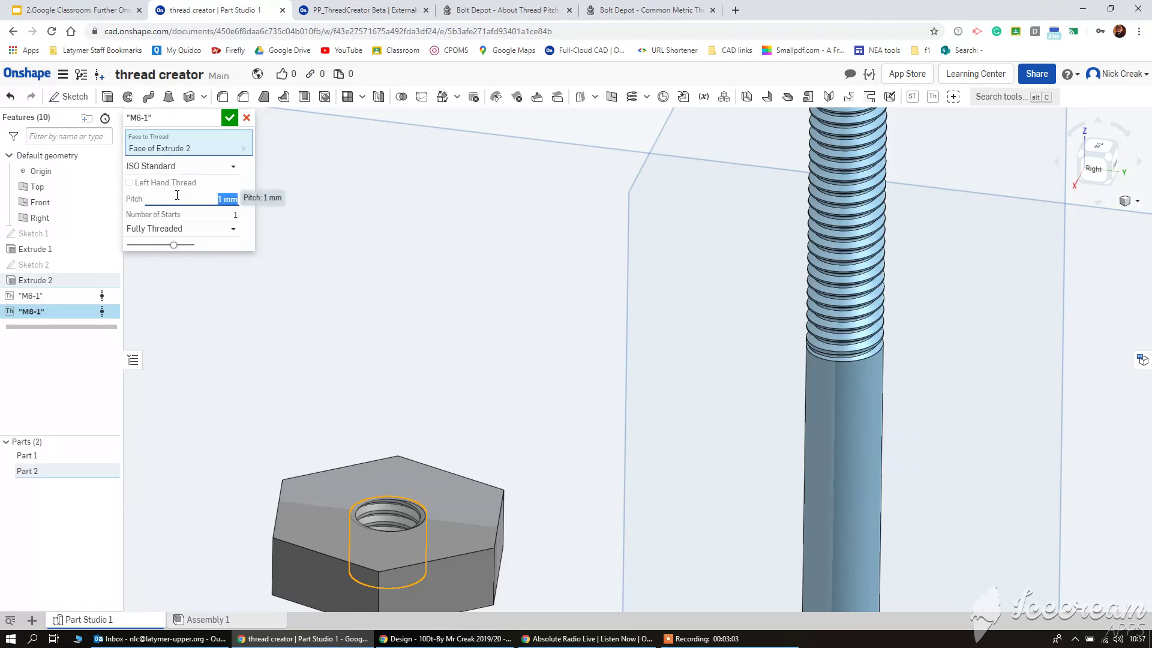
pyautogui.click(226, 199)
pyautogui.click(653, 8)
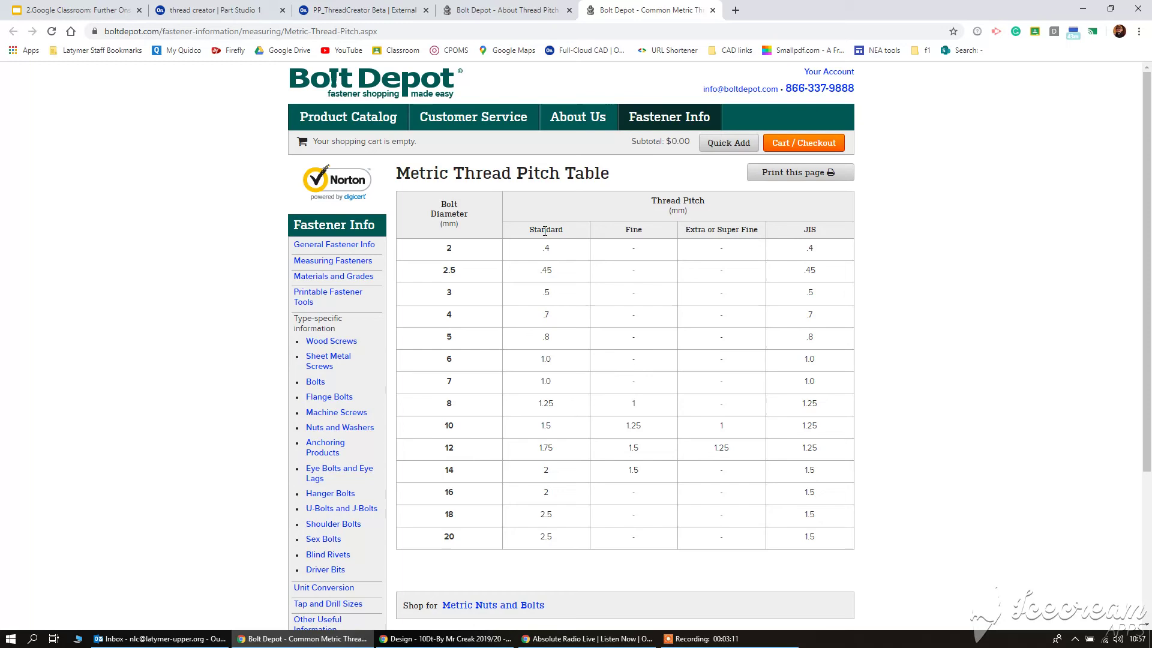
# - Confirm in the Bolt Depot metric table that a 6 mm bolt's standard pitch is 1.0
pyautogui.doubleClick(544, 360)
pyautogui.doubleClick(546, 315)
pyautogui.click(445, 470)
pyautogui.moveTo(442, 430); pyautogui.dragTo(470, 429)
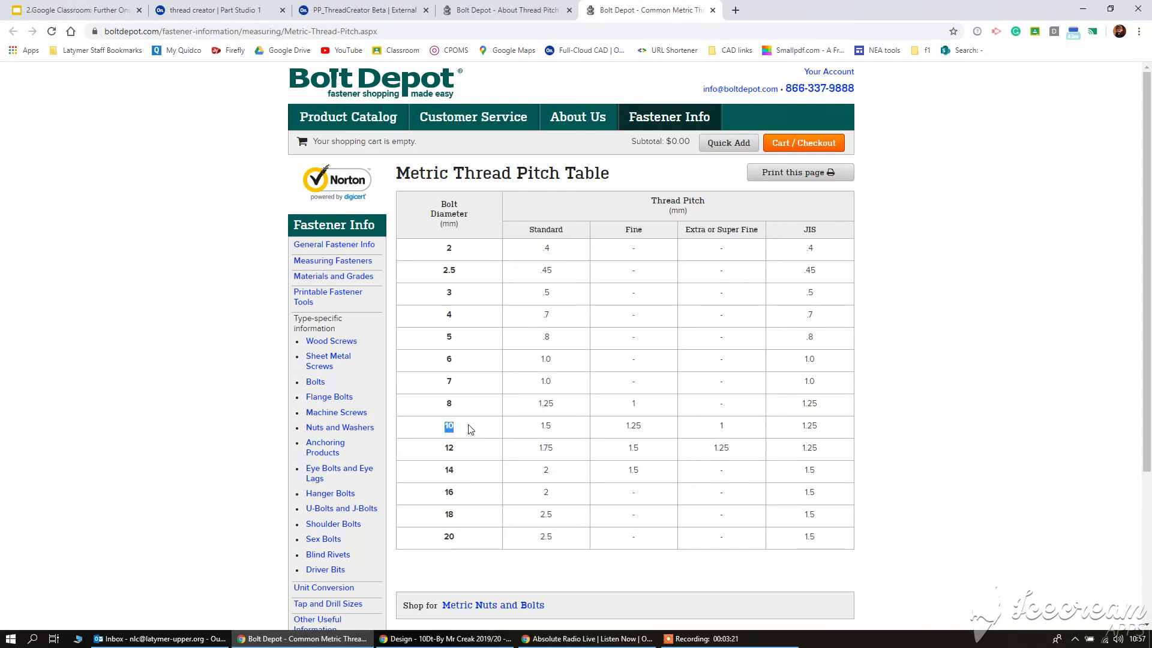
pyautogui.click(528, 425)
# - Accept the nut's internal M6-1 thread and orbit to inspect the threaded nut and rod
pyautogui.click(213, 9)
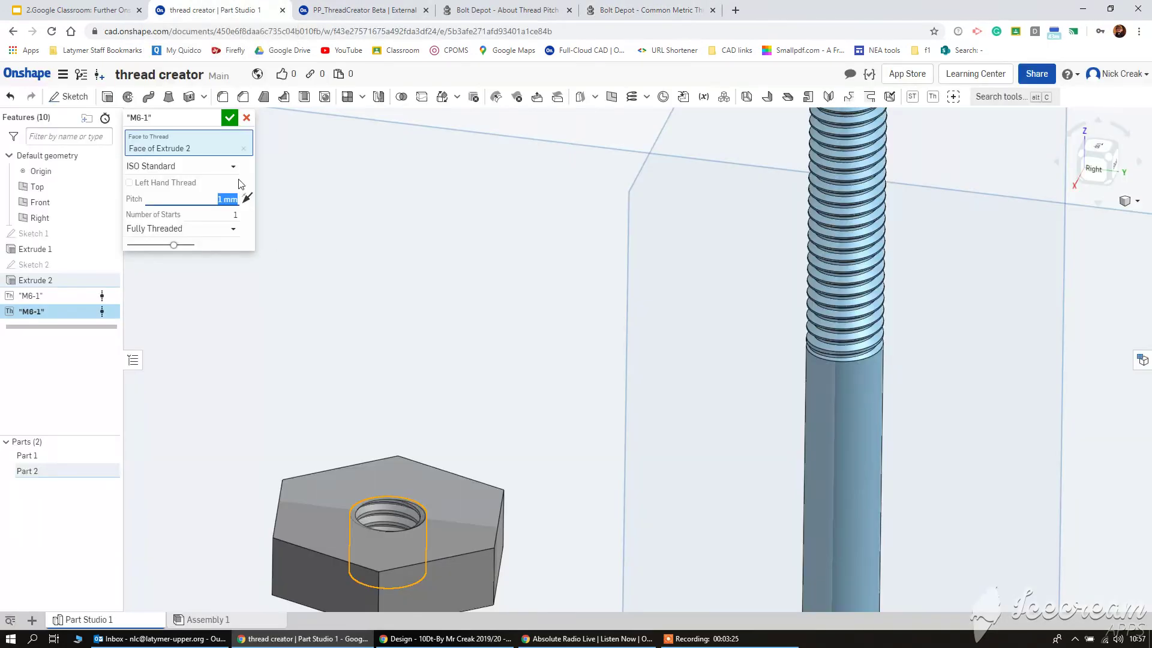
pyautogui.click(230, 117)
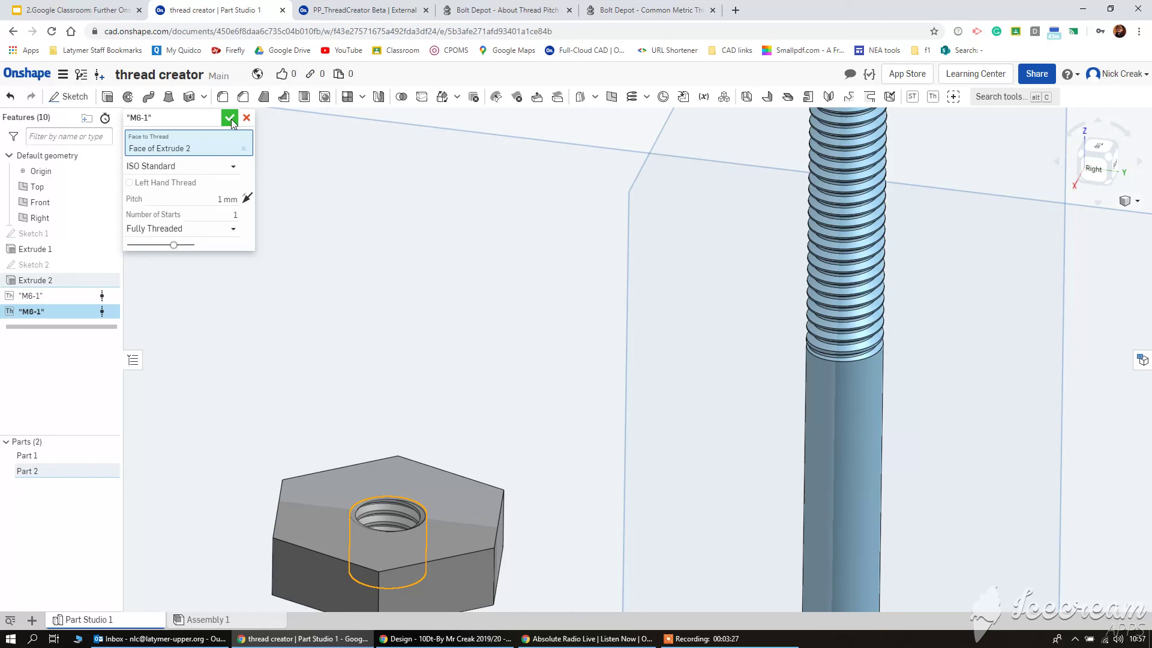
pyautogui.moveTo(514, 318); pyautogui.dragTo(493, 340, button='right')
pyautogui.scroll(-5, 420, 441)
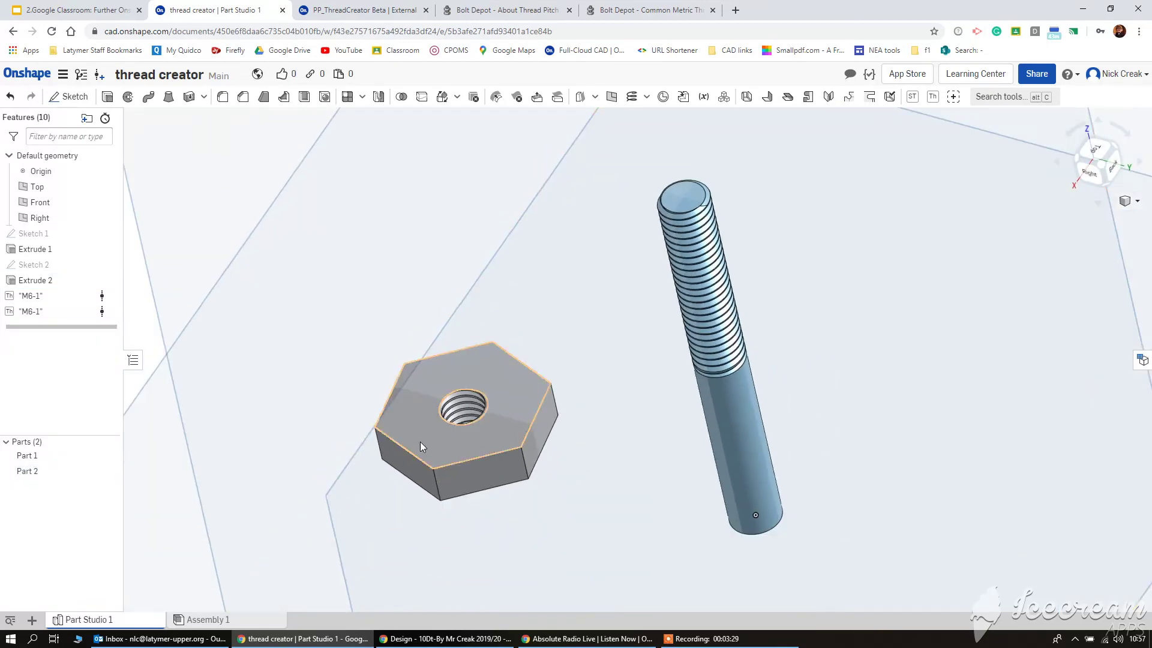
pyautogui.moveTo(420, 442); pyautogui.dragTo(442, 416, button='right')
pyautogui.scroll(3, 443, 429)
pyautogui.scroll(-2, 504, 391)
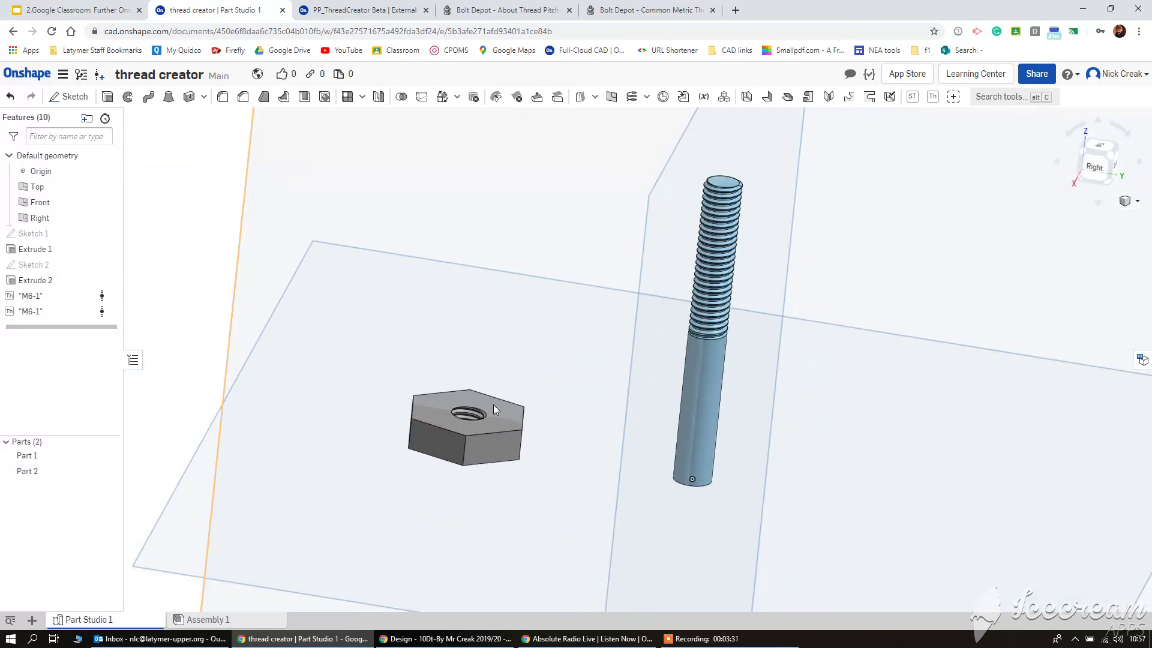